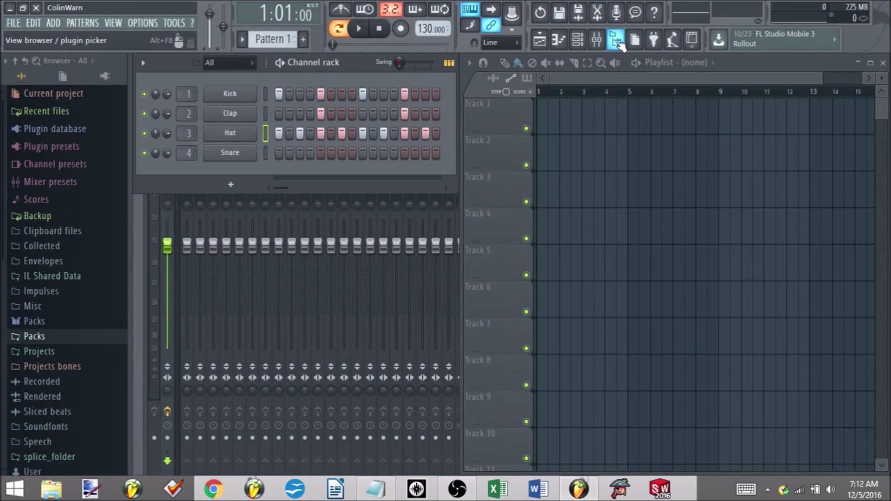
Step: Open Options > File settings and add Desktop\DJ as an extra browser search folder
left_click(616, 43)
left_click(617, 43)
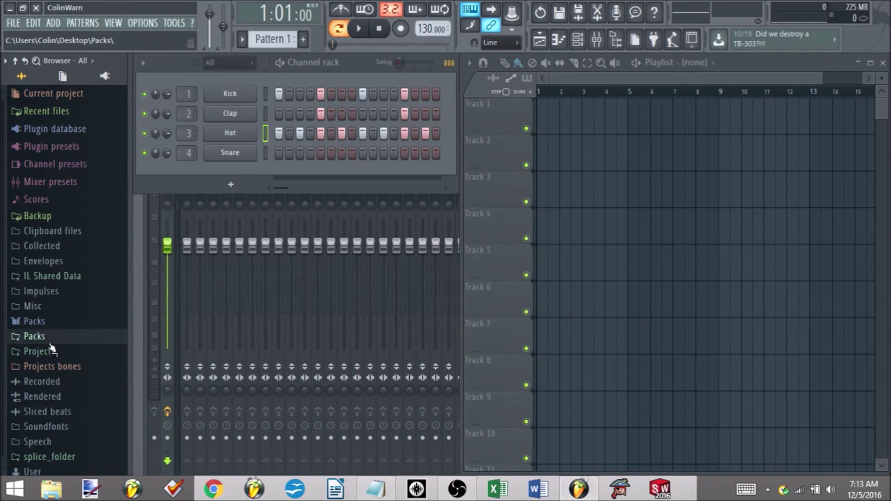
left_click(147, 22)
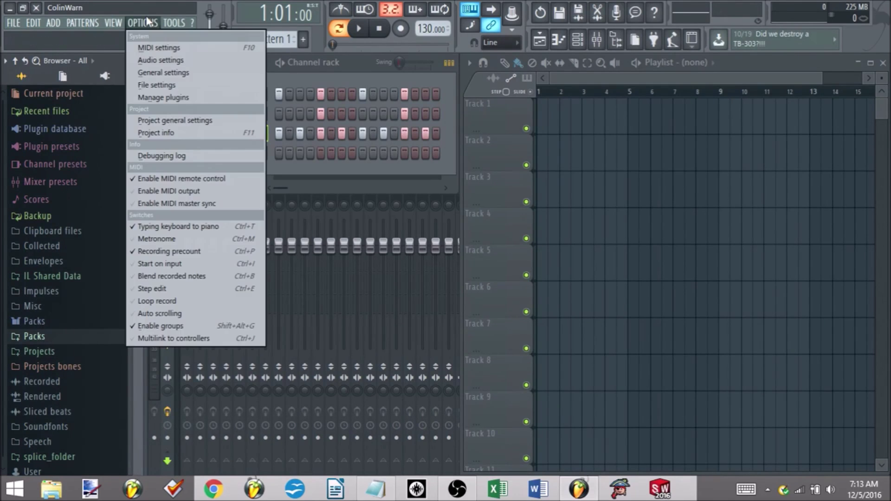
left_click(157, 85)
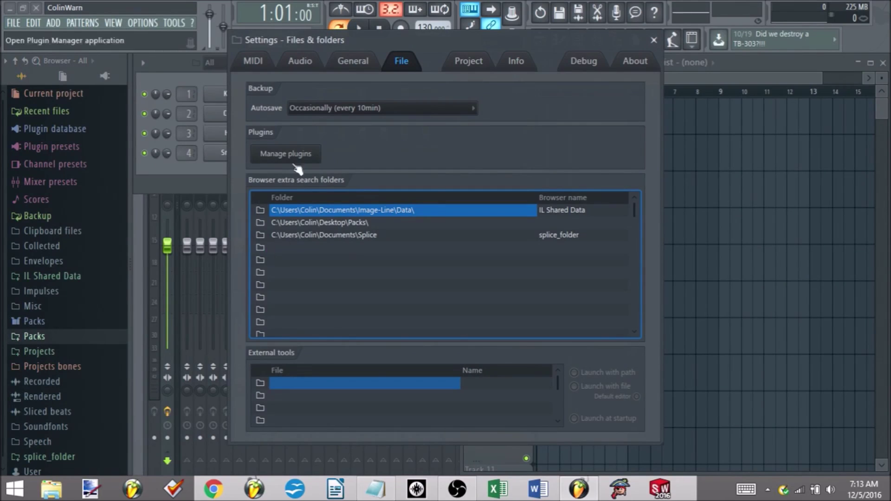
left_click(260, 247)
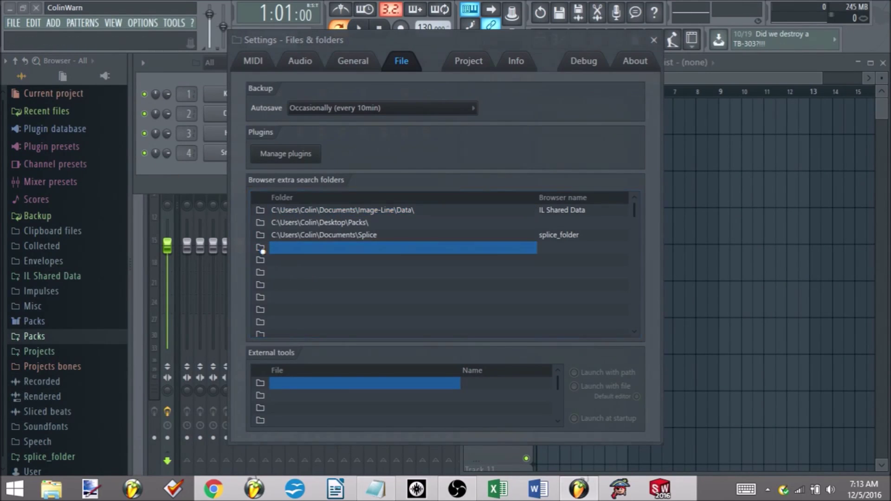
left_click_drag(533, 202, 536, 227)
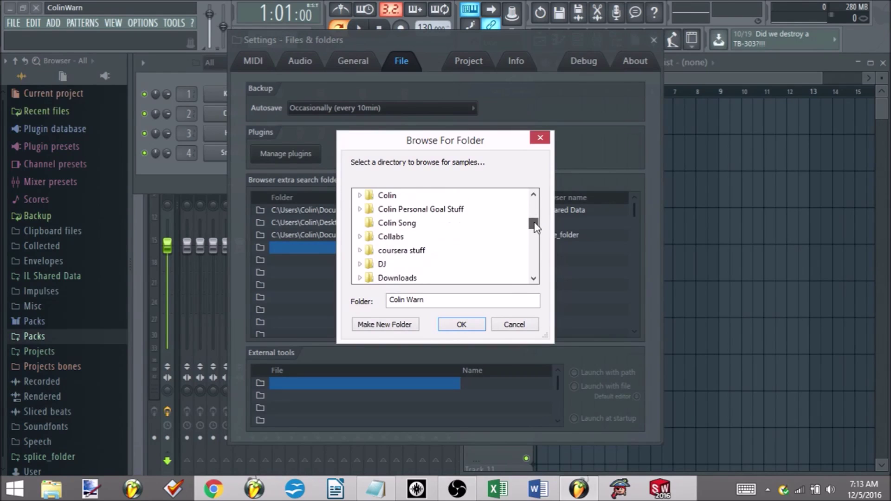
left_click(369, 264)
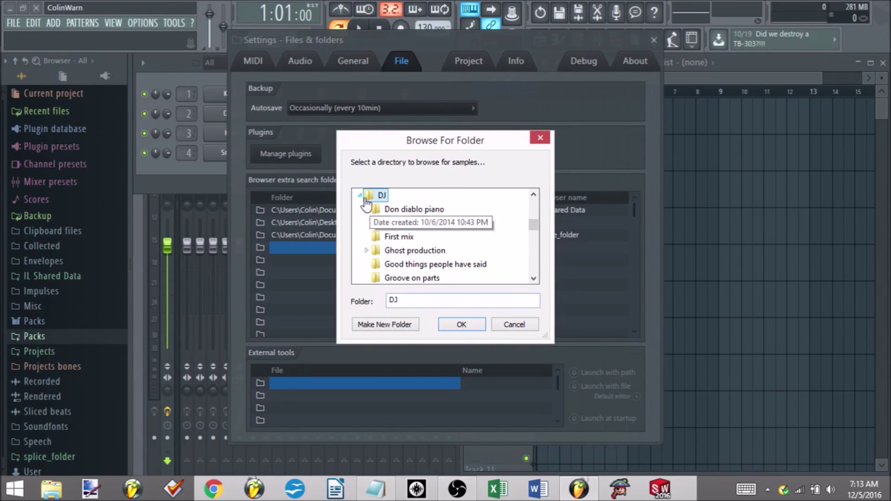
left_click(462, 325)
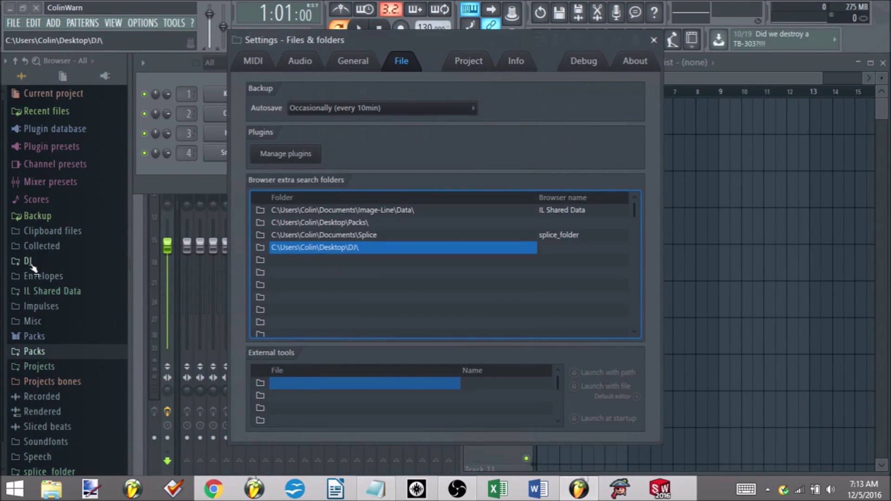
Step: Expand the DJ folder in the browser to look through its contents
left_click(39, 266)
scroll(48, 272, "down", 4)
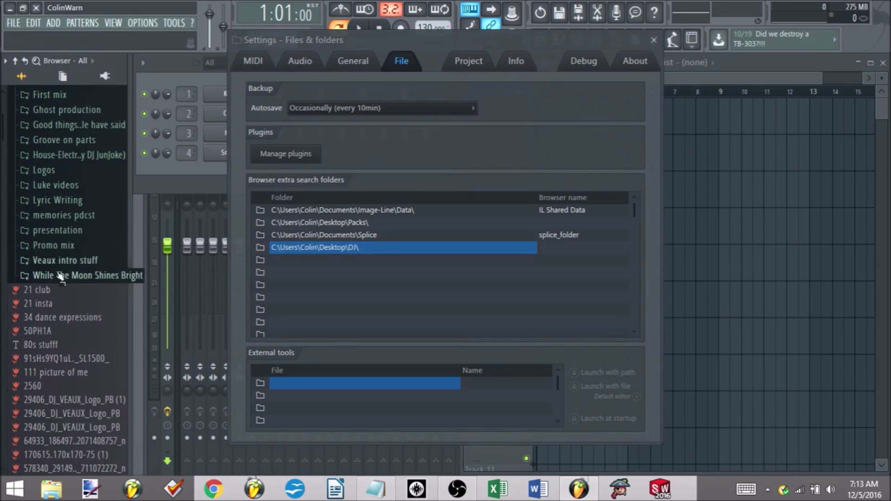
scroll(47, 279, "up", 5)
scroll(60, 278, "down", 12)
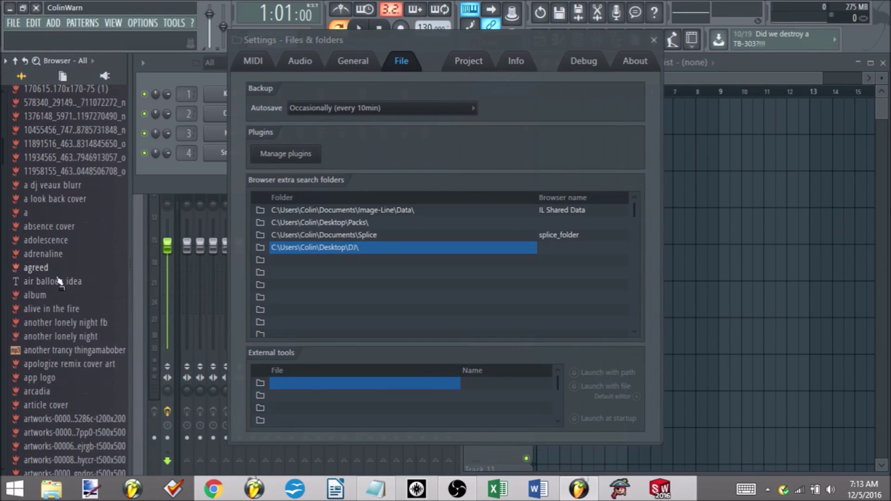
scroll(67, 365, "up", 10)
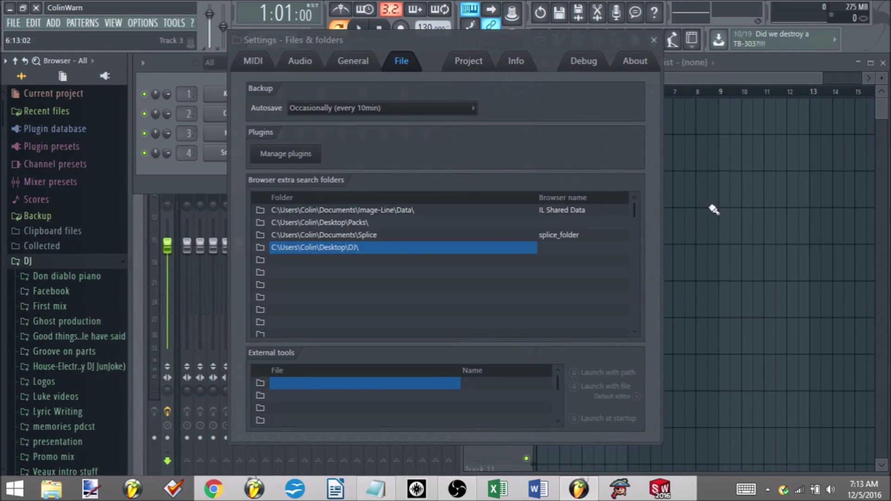
Step: Delete the DJ search folder entry and refresh the browser so it disappears
right_click(327, 255)
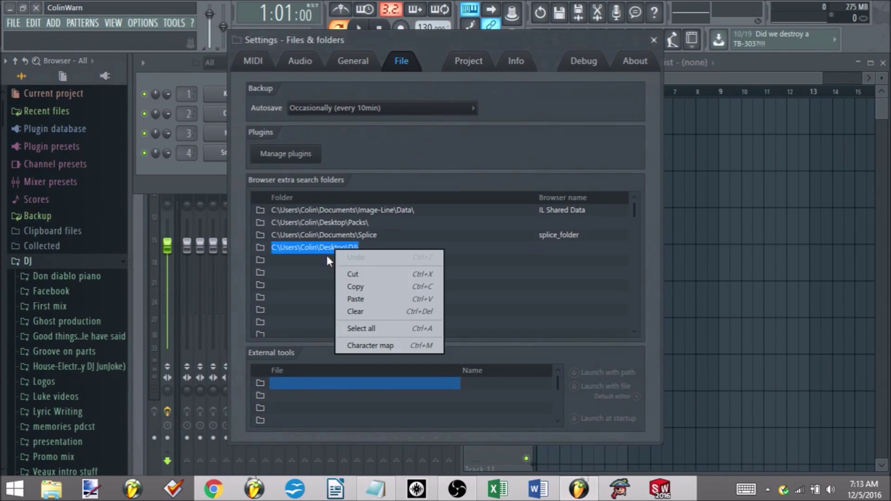
left_click(319, 256)
key("Up")
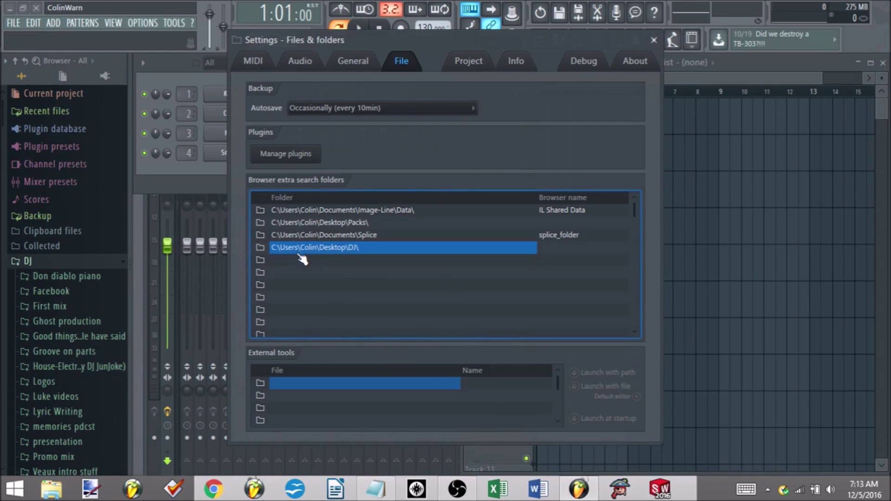
key("Delete")
left_click(299, 273)
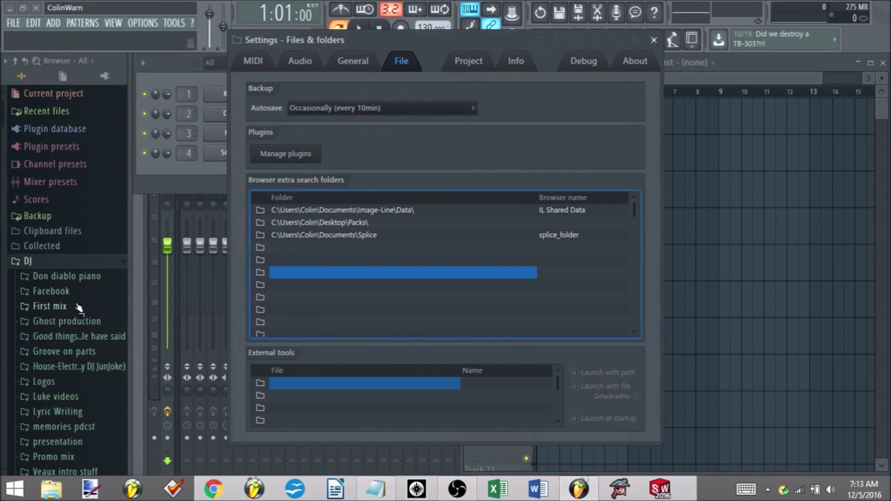
left_click(25, 61)
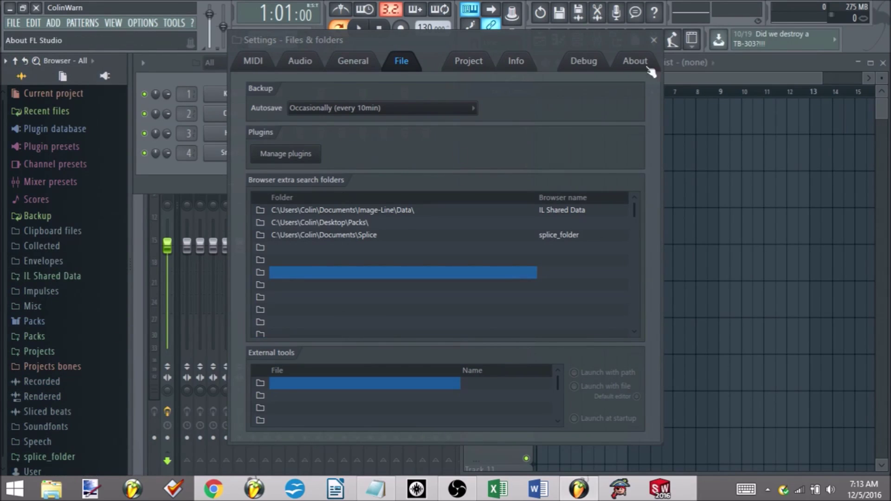
Step: Close the settings and expand Packs > Drums > Kicks in the browser
left_click(654, 41)
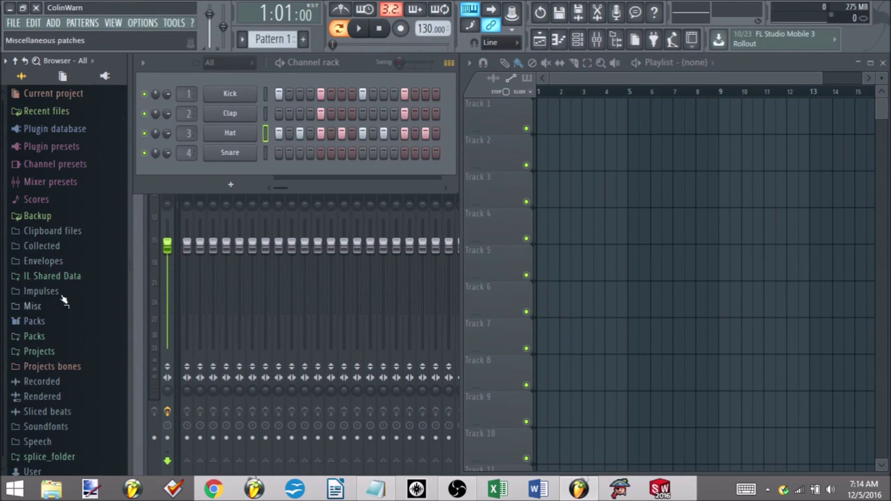
left_click(64, 323)
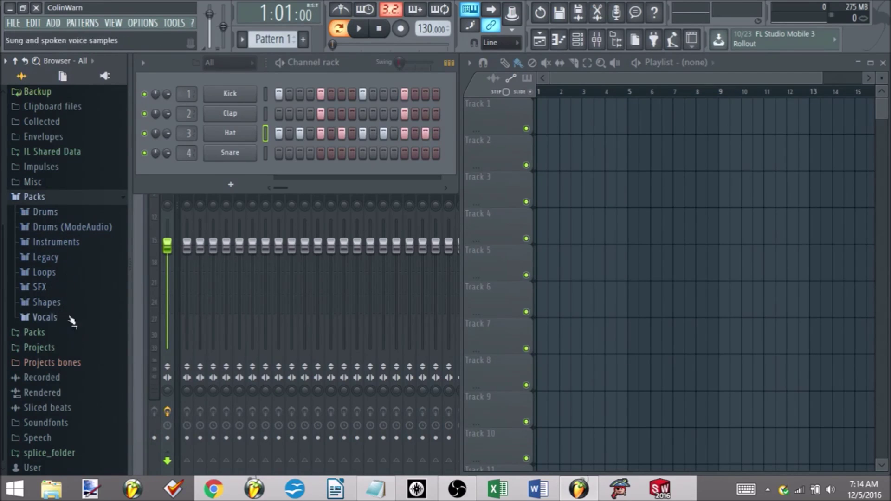
left_click(45, 212)
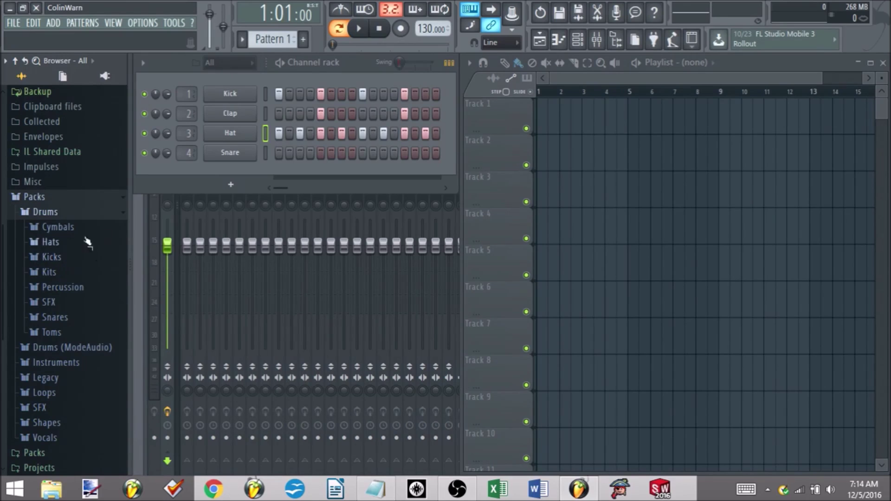
left_click(88, 257)
scroll(63, 292, "down", 8)
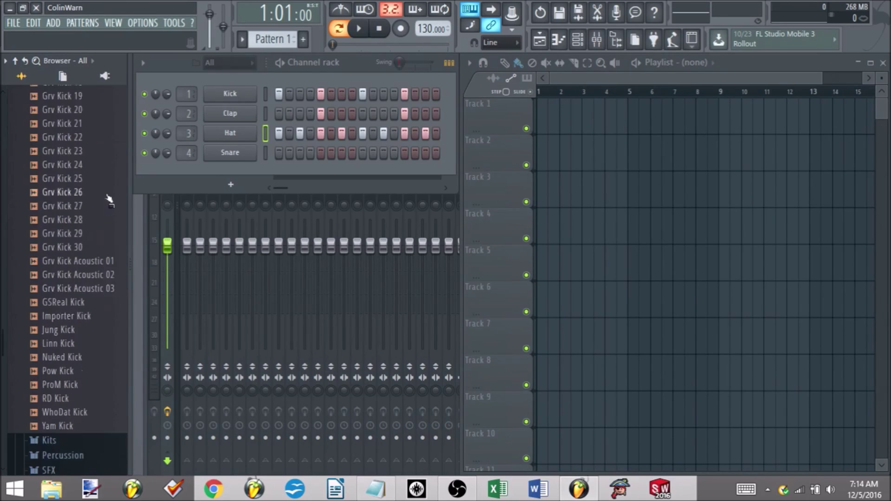
scroll(79, 279, "up", 10)
scroll(44, 339, "down", 4)
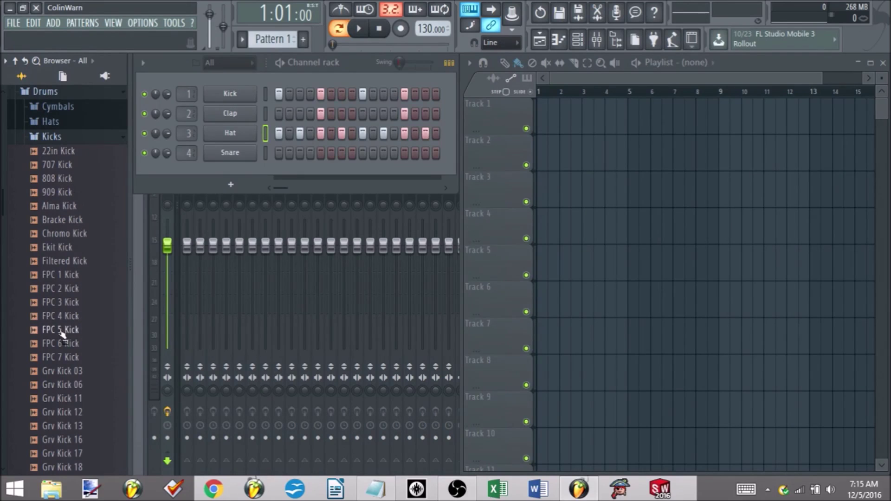
scroll(63, 371, "down", 10)
scroll(70, 375, "up", 5)
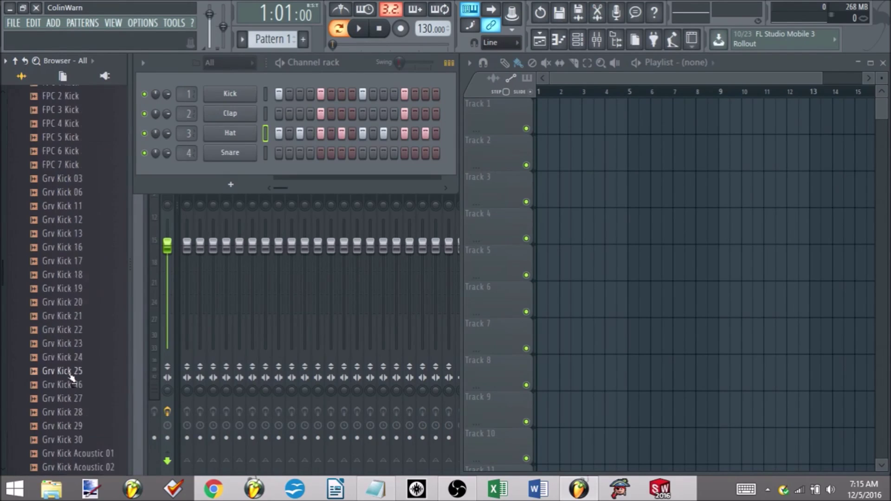
scroll(71, 378, "up", 10)
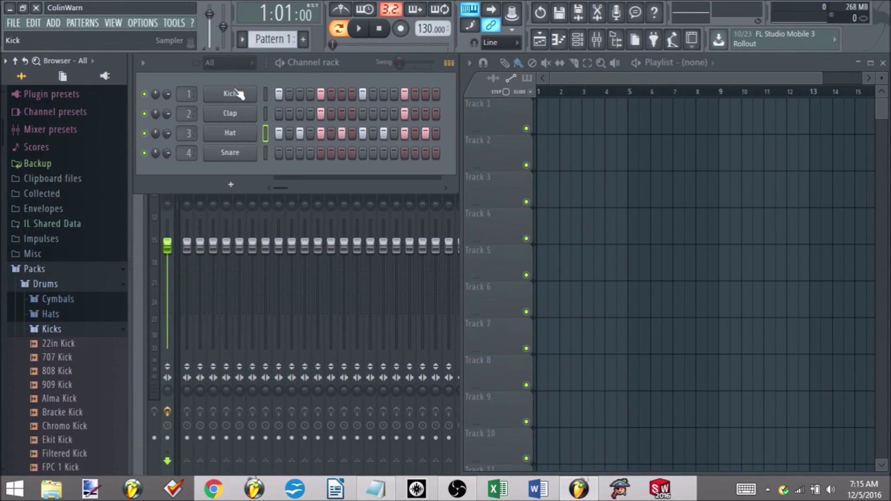
scroll(70, 345, "down", 10)
scroll(69, 346, "up", 10)
left_click(69, 371)
left_click(70, 397)
scroll(72, 397, "down", 10)
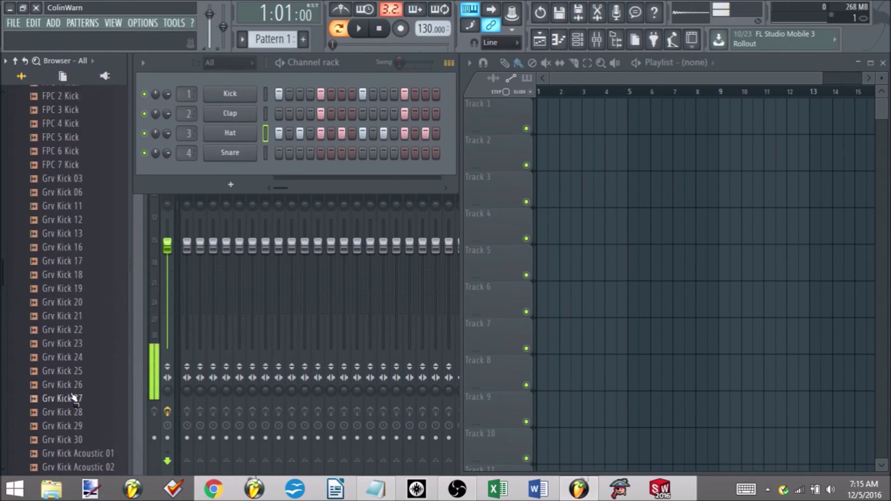
left_click(61, 316)
left_click(79, 275)
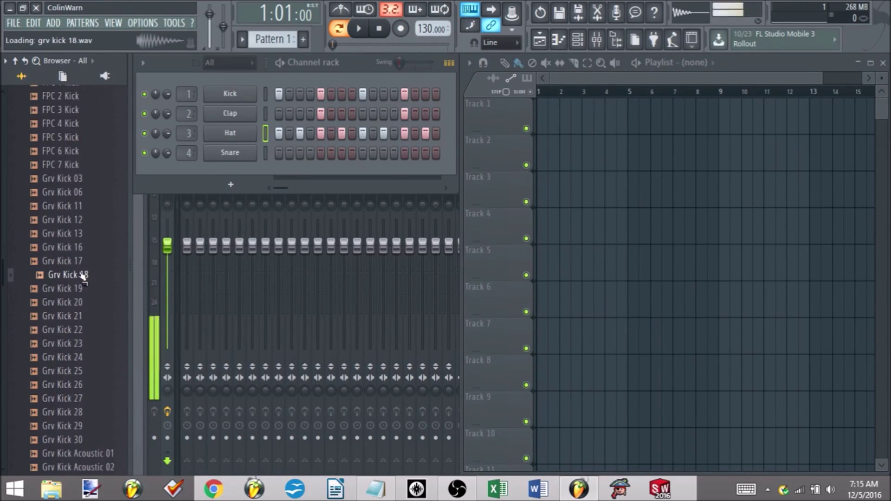
left_click(79, 249)
left_click(78, 221)
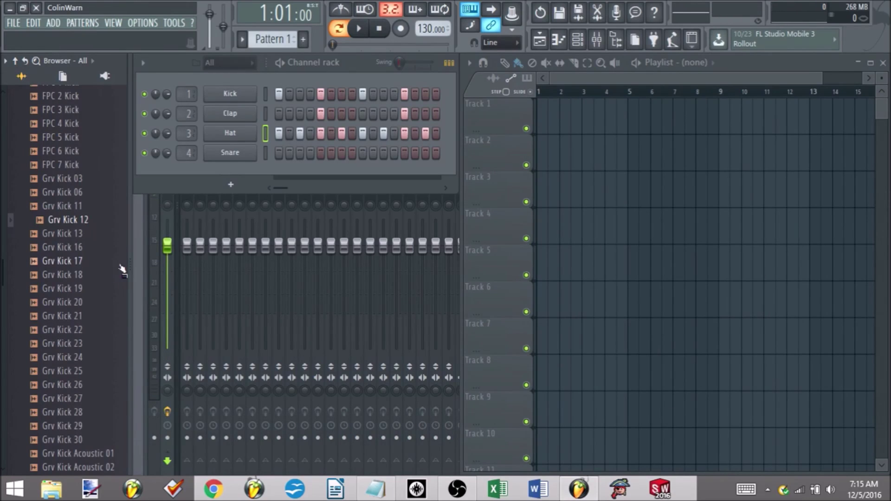
key("Down")
key("Down")
key("Down")
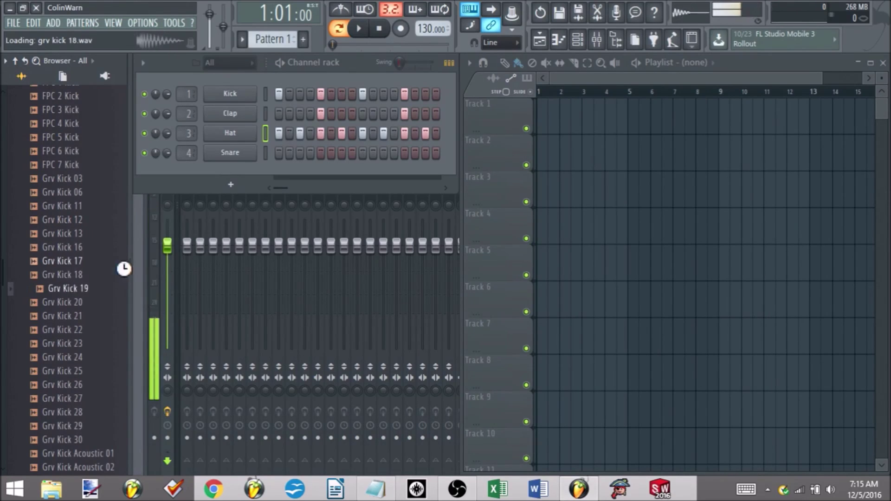
key("Down")
key("Down")
key("Down")
key("Down")
key("Down")
key("Down")
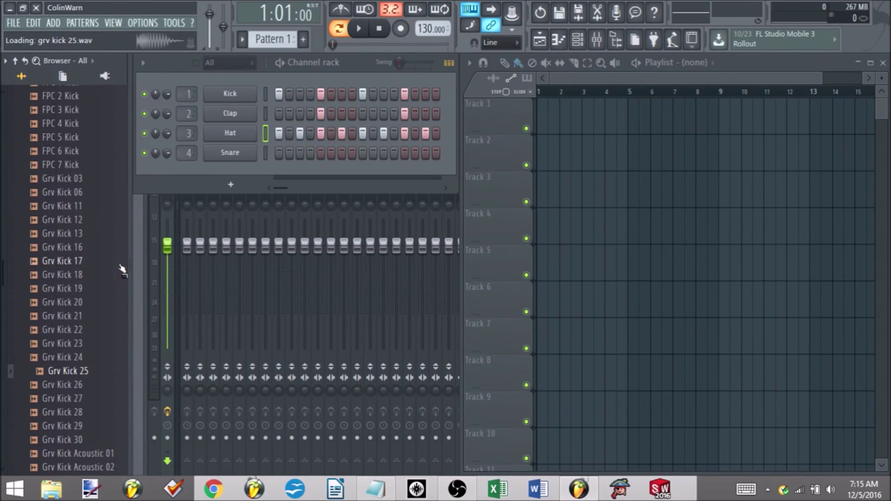
key("Up")
key("Up")
key("Up")
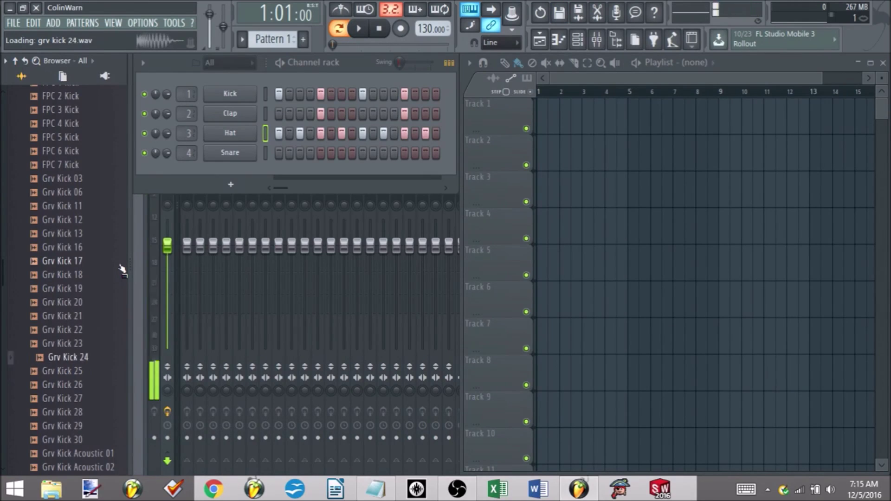
key("Up")
key("Up")
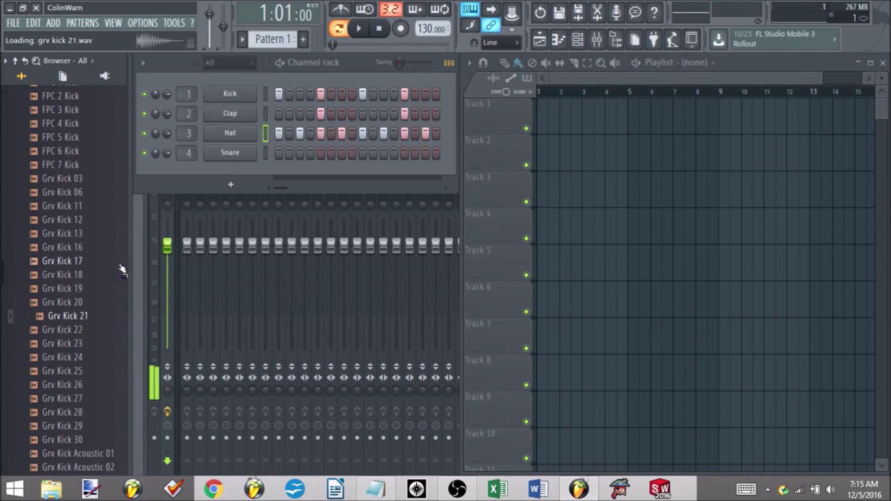
key("Up")
key("Up")
key("Up")
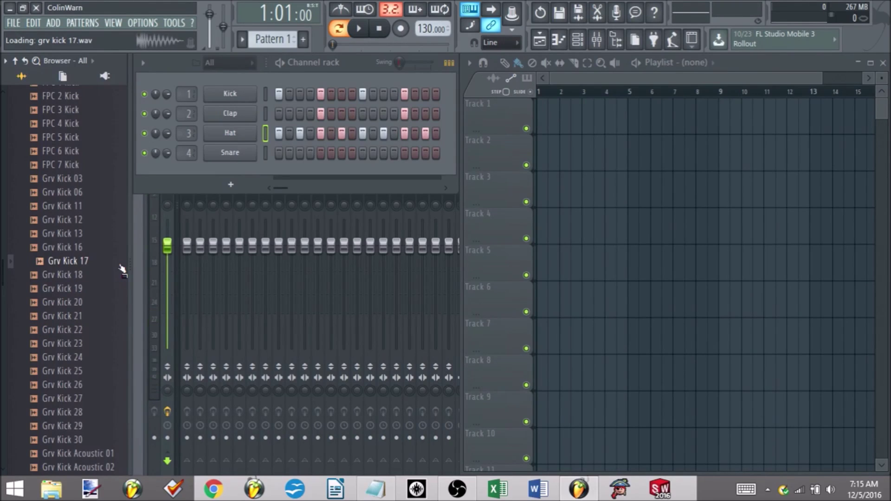
key("Up")
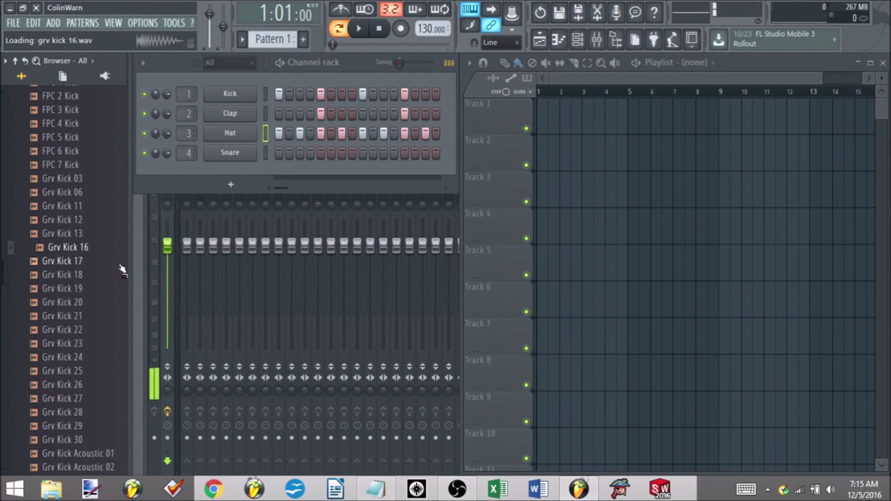
key("Up")
key("Up")
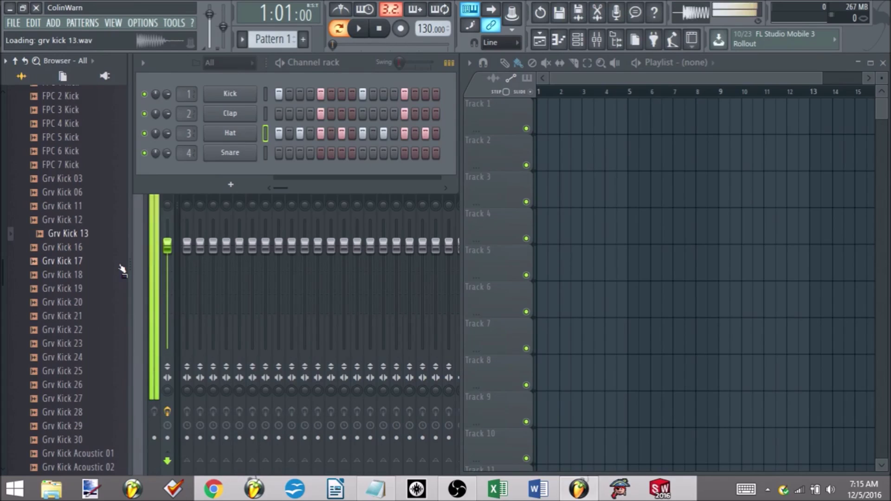
key("Up")
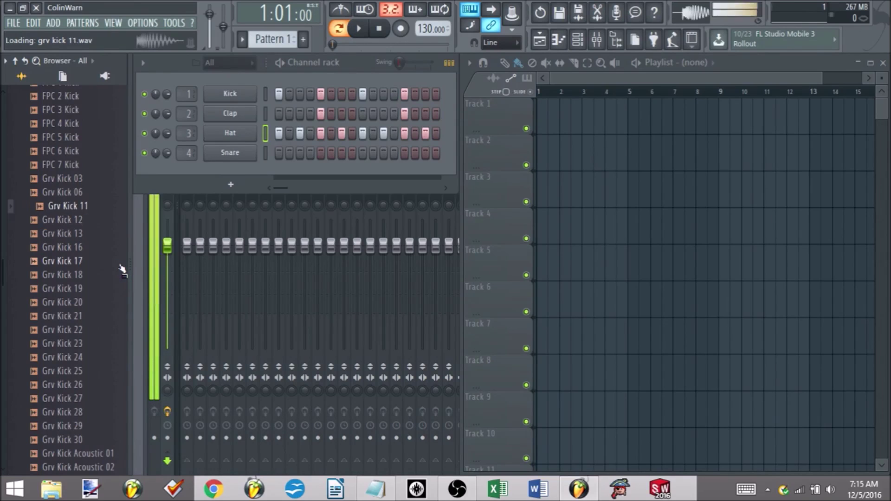
key("Down")
key("Down")
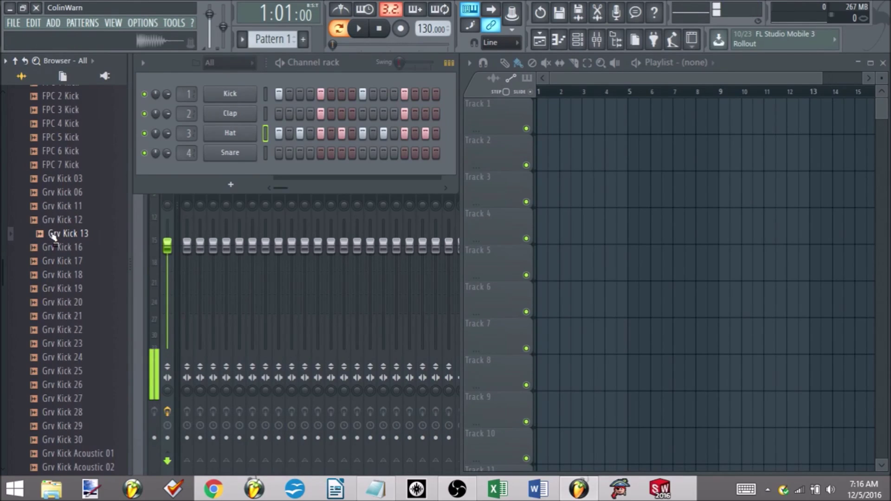
Step: Load Grv Kick 13 onto the first kick channel, preview the loop, then drag in Grv Kick Acoustic 01
left_click_drag(47, 238, 225, 97)
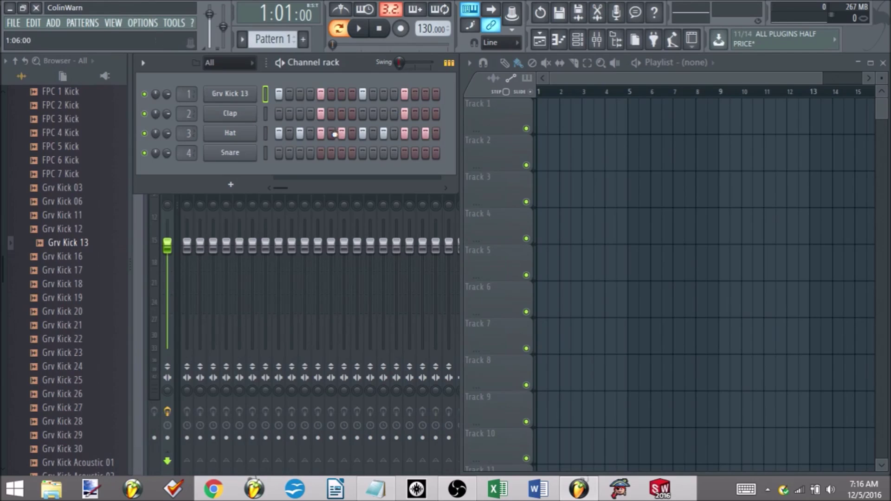
key("space")
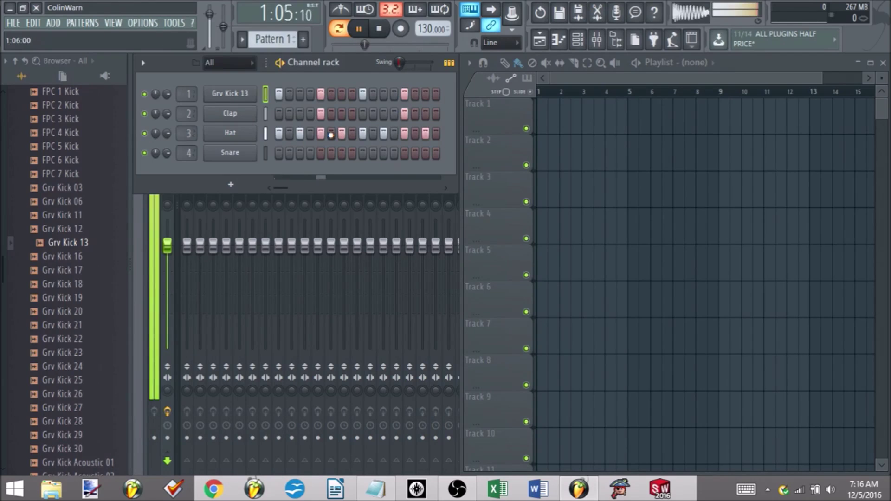
key("space")
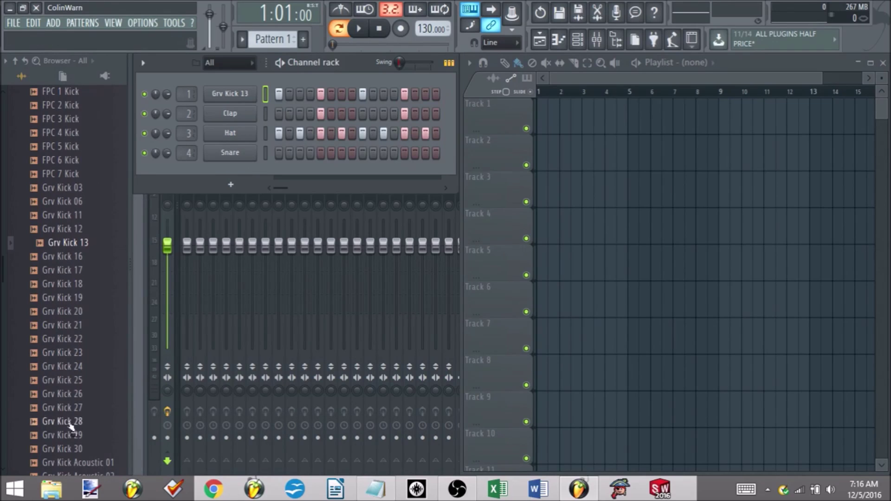
left_click_drag(76, 462, 234, 144)
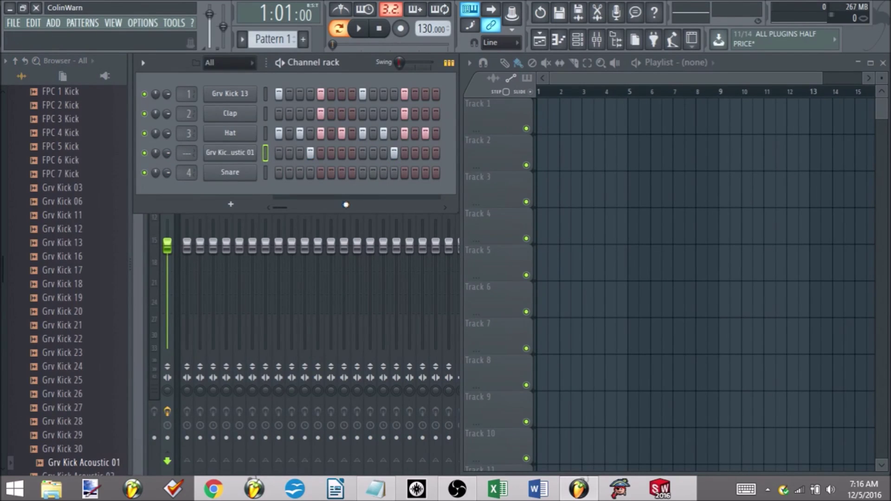
Step: Play and stop the loop with the new Grv Kick Acoustic 01 channel, then scroll the browser up
key("space")
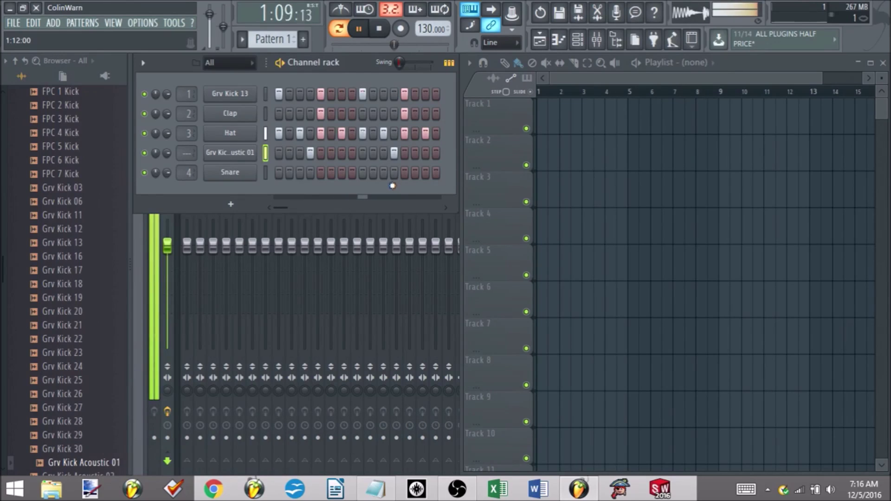
key("space")
scroll(9, 215, "up", 3)
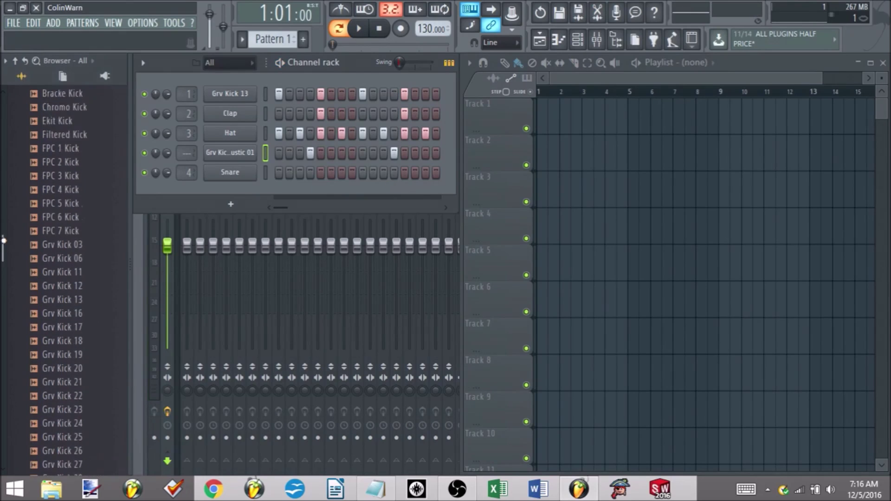
scroll(77, 241, "up", 3)
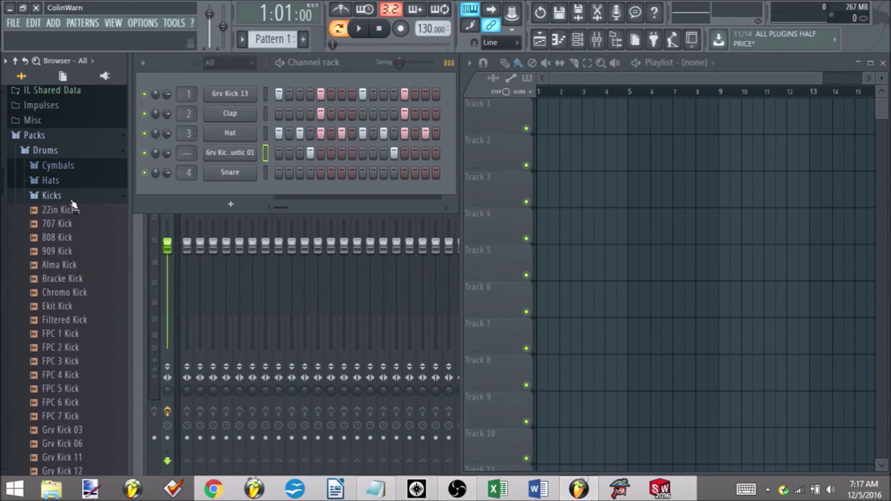
Step: Collapse Kicks, check and close Kits, and open the Percussion folder
left_click(72, 201)
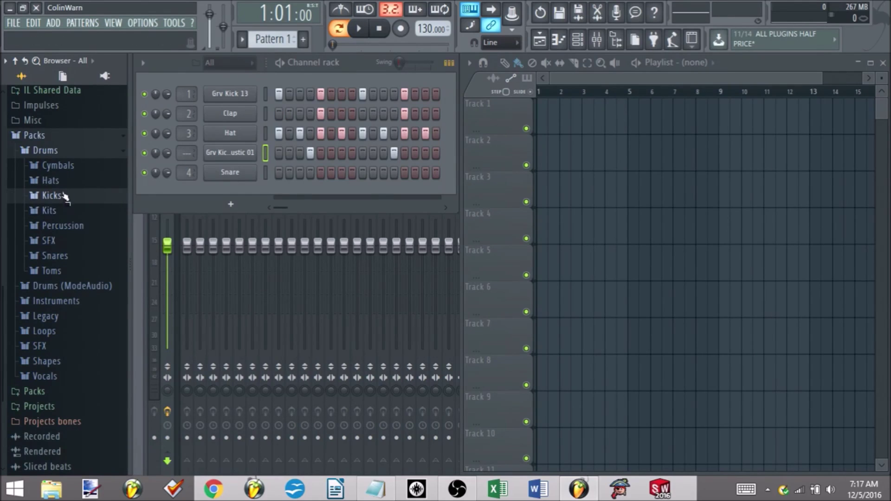
left_click(50, 211)
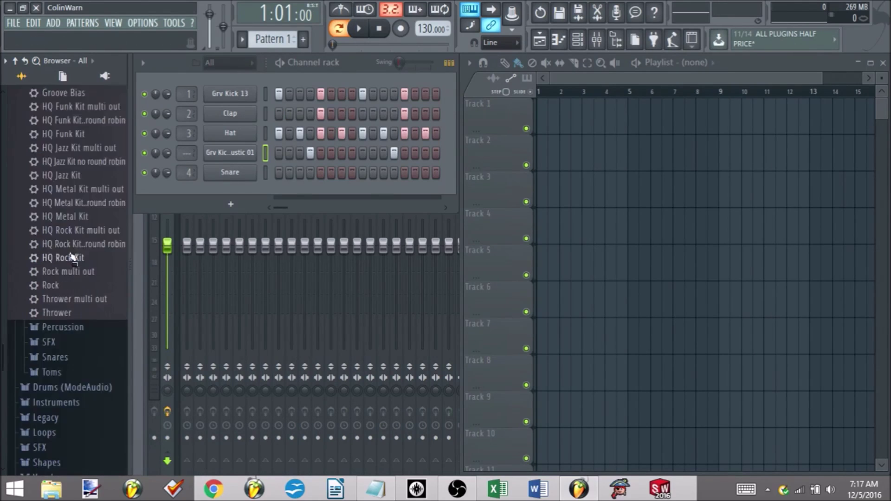
scroll(72, 257, "up", 5)
left_click(50, 397)
scroll(53, 371, "down", 3)
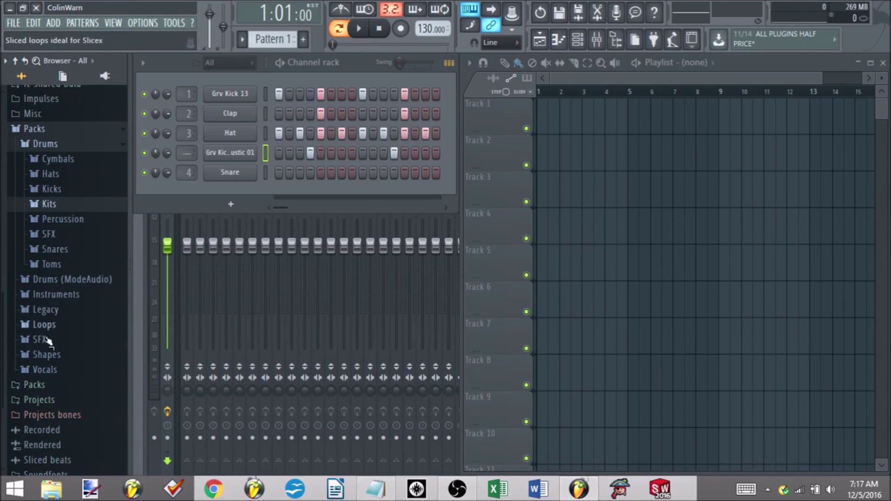
left_click(86, 221)
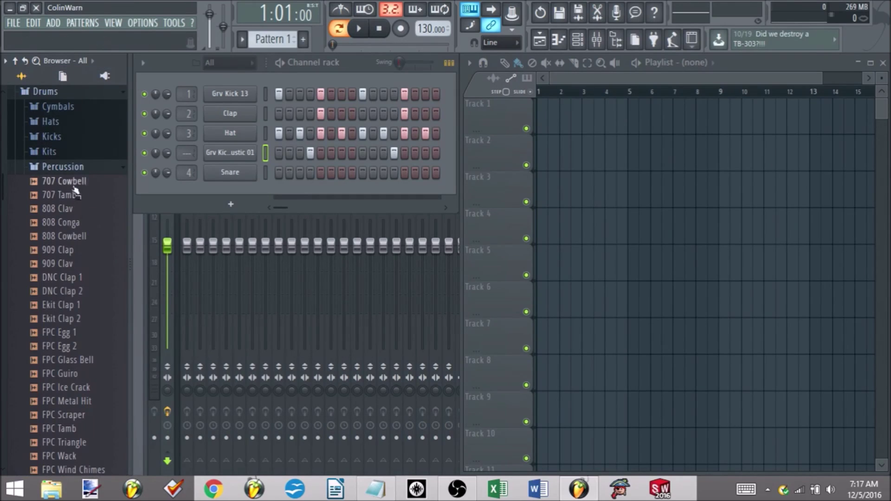
Step: Preview the DNC Clap 1 and 2, Ekit Clap 1 and 2, and 909 Clap samples
left_click(85, 278)
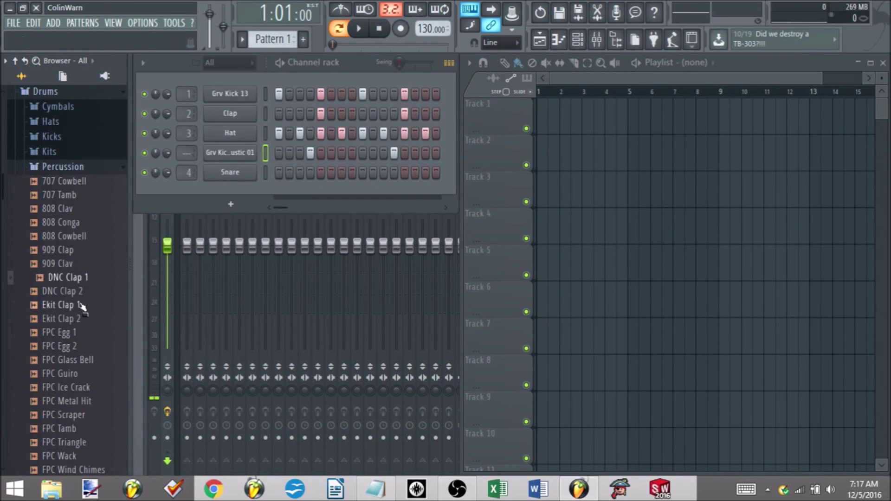
left_click(80, 309)
left_click(80, 322)
left_click(82, 293)
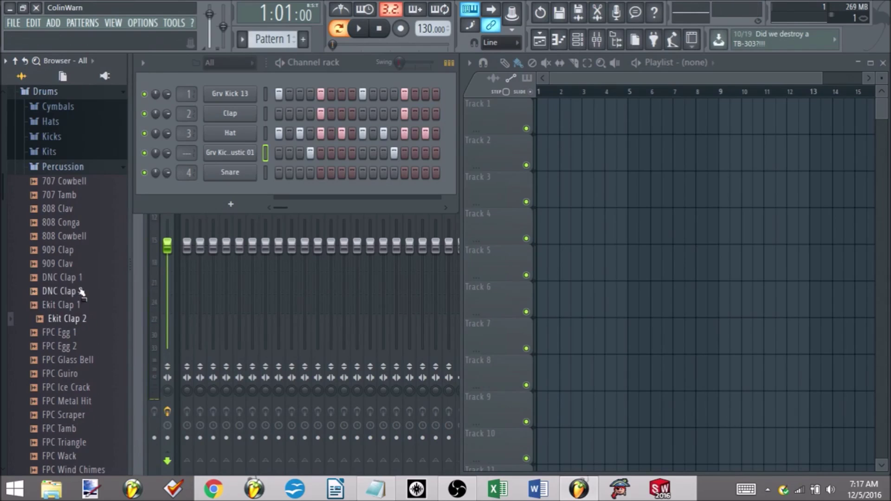
left_click(82, 280)
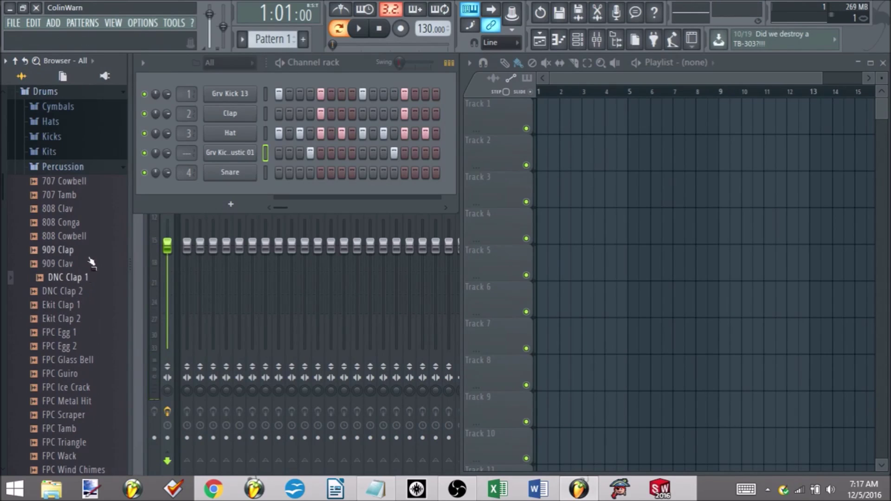
left_click(91, 251)
scroll(86, 279, "down", 5)
Step: Audition the Grv Clap 01–06 samples and drag Grv Clap 03 onto the Clap channel
left_click(73, 372)
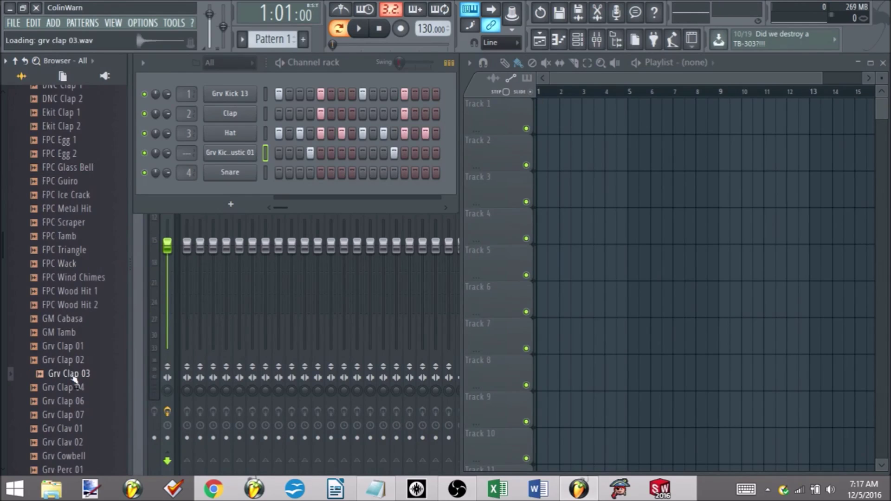
scroll(74, 371, "down", 5)
left_click(82, 238)
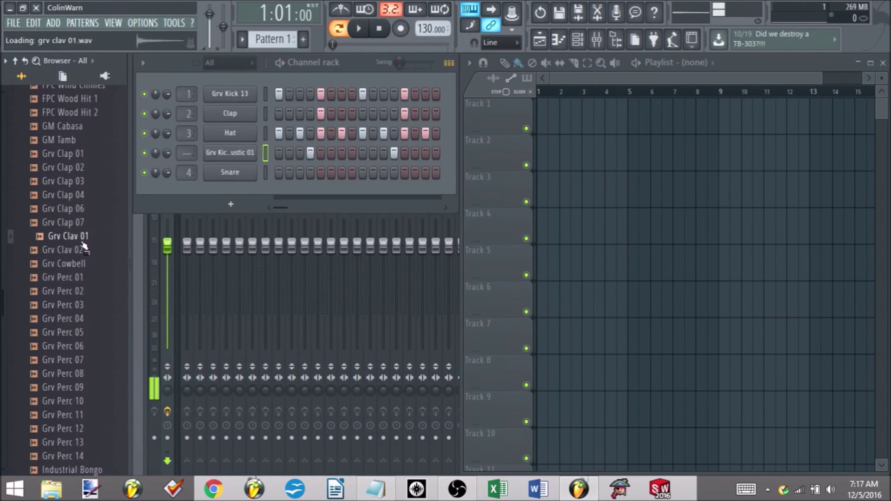
left_click(83, 209)
left_click(83, 194)
left_click(83, 168)
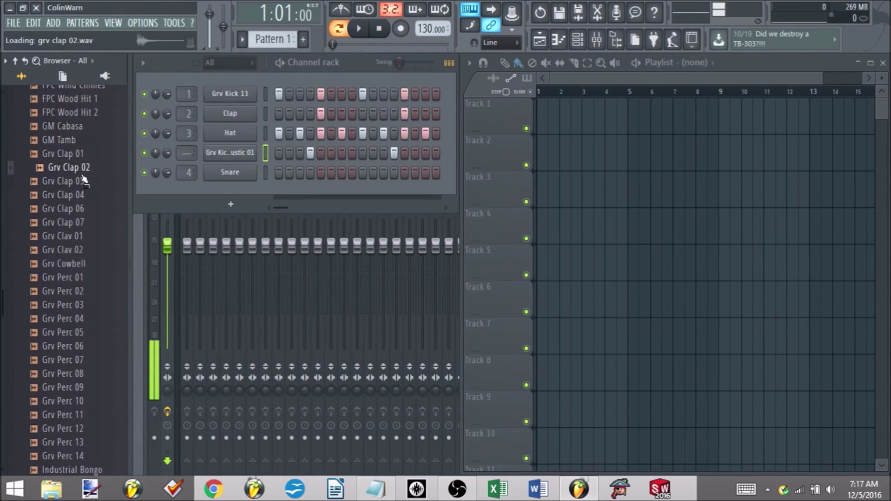
left_click(85, 168)
left_click(86, 154)
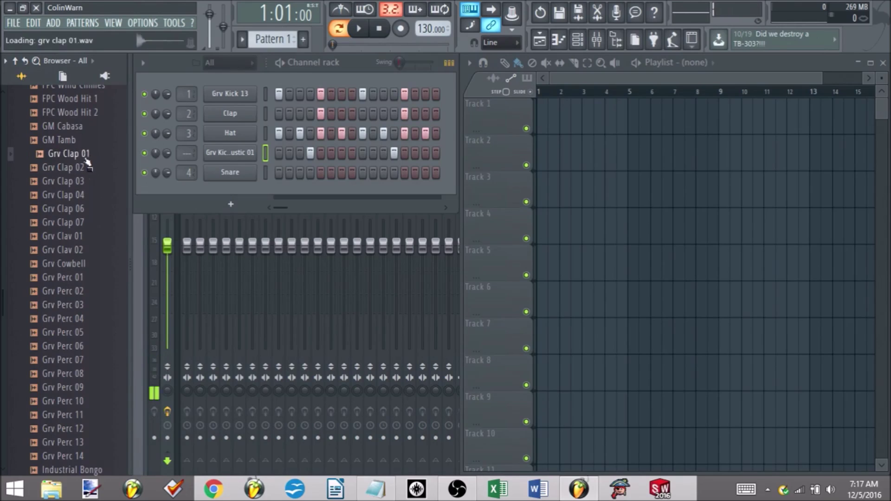
left_click(87, 156)
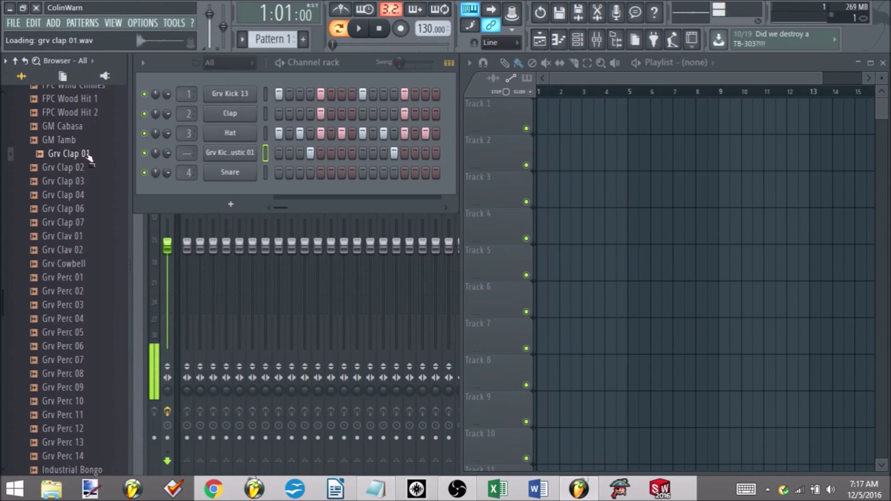
left_click(89, 181)
left_click(92, 183)
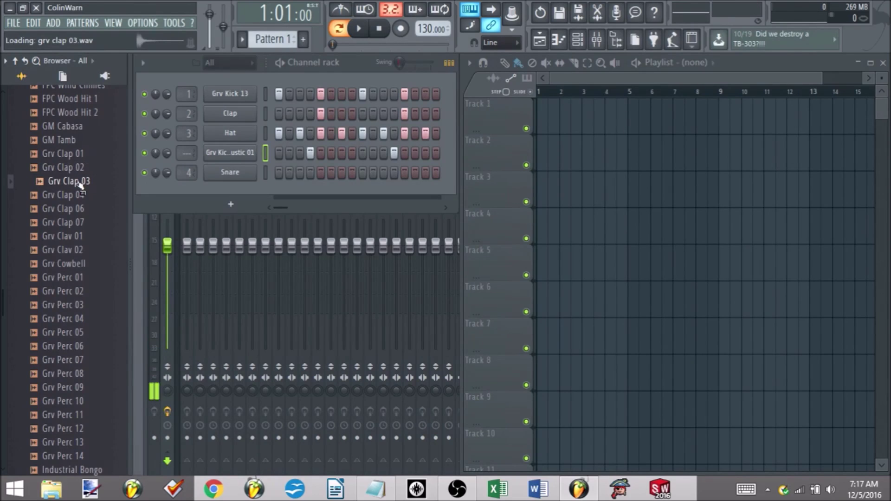
left_click_drag(80, 184, 227, 120)
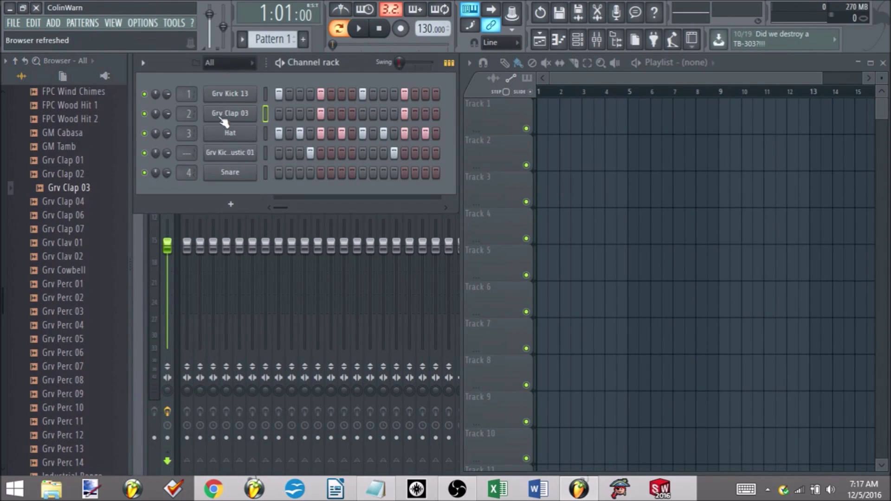
Step: Play the loop and turn off step 12 on the Grv Kick Acoustic 01 row
key("space")
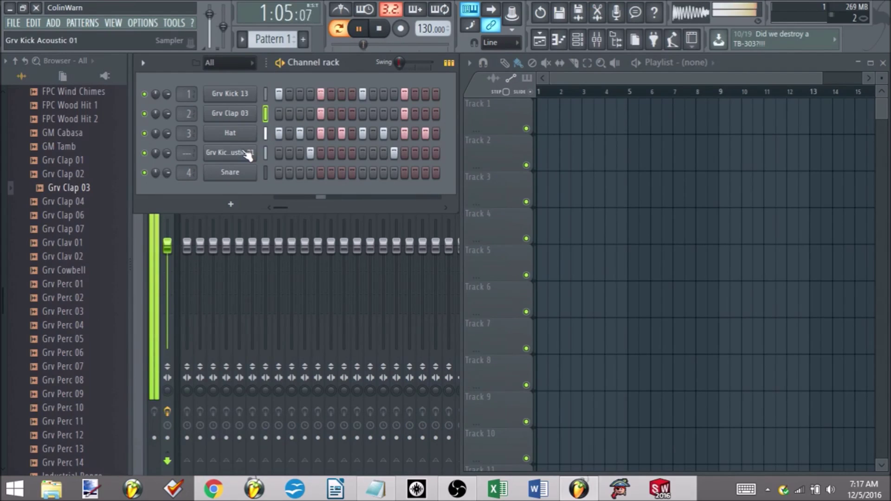
key("space")
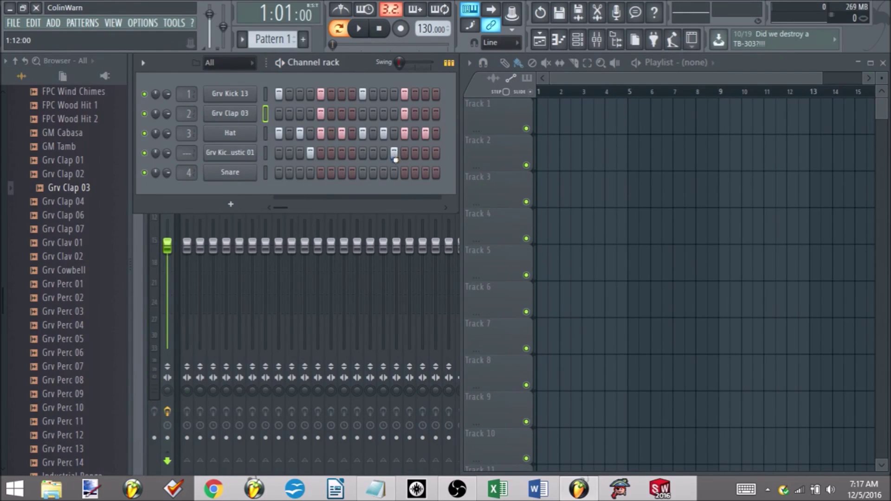
left_click(394, 156)
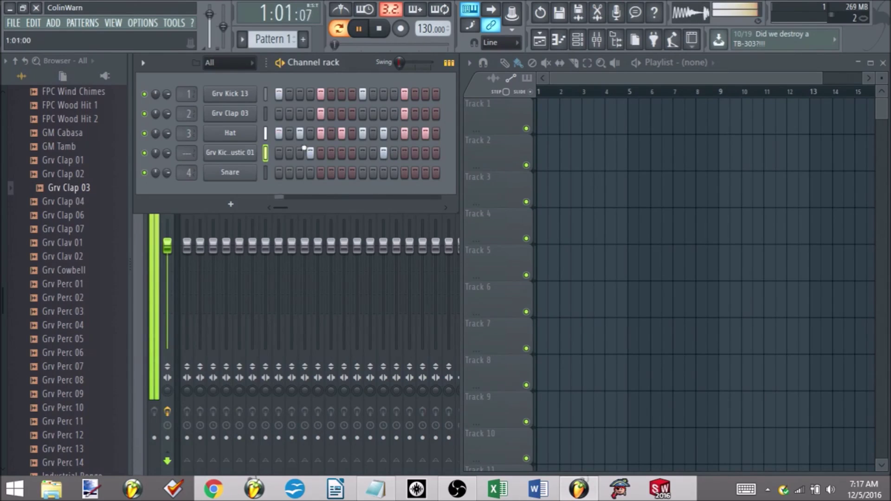
key("space")
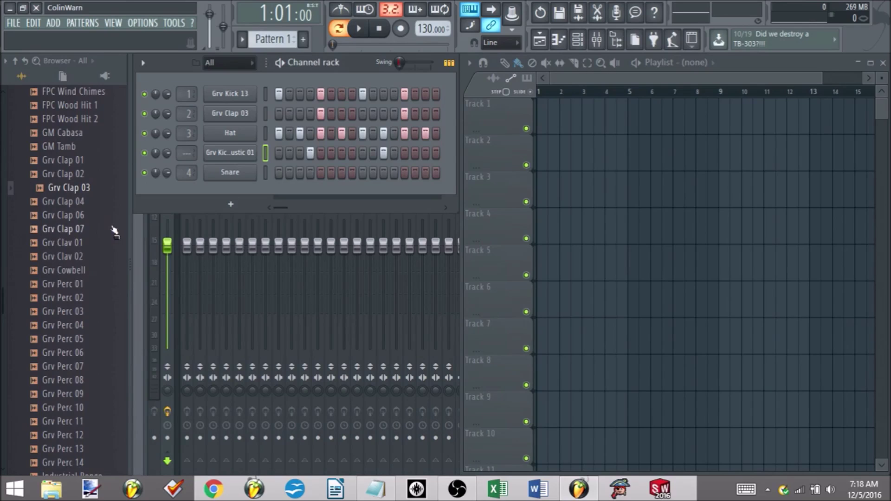
Step: Drag Grv Clap 07 toward the channel rack, then collapse the Drums and Packs folders
left_click_drag(125, 232, 151, 195)
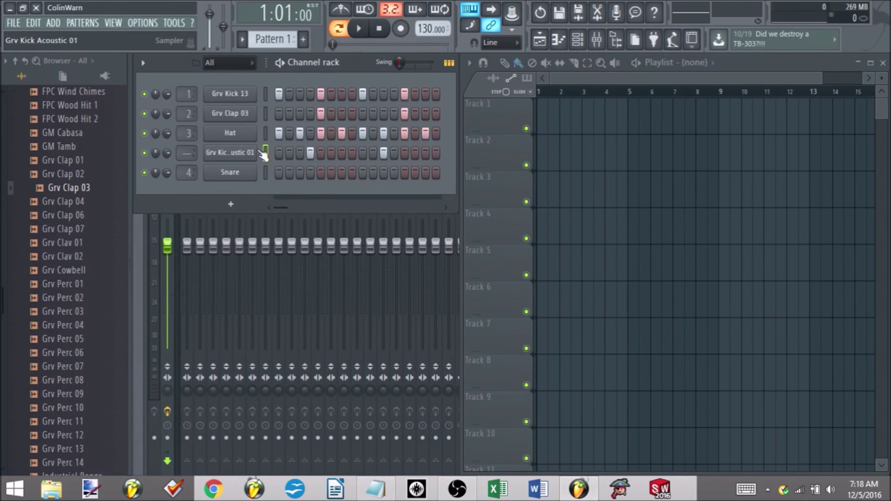
left_click_drag(3, 304, 3, 155)
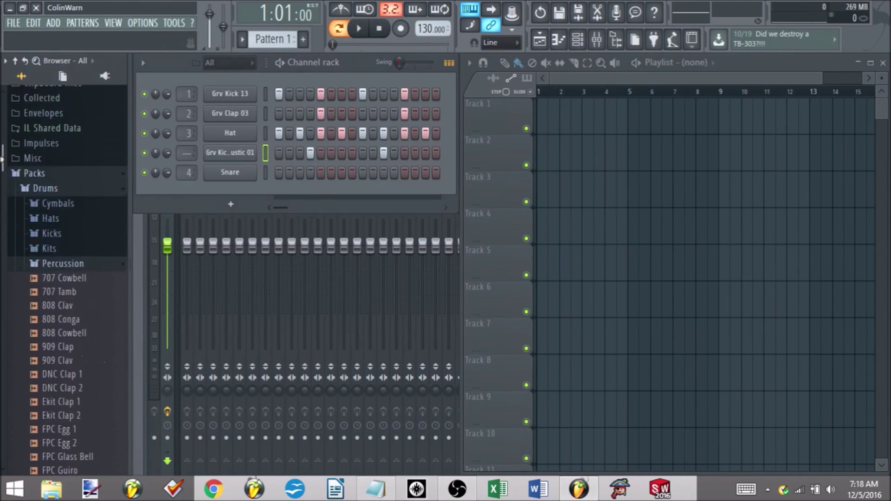
left_click(65, 190)
left_click(59, 197)
Step: Browse the second Packs folder and Lennart Schroot Electro House Essentials, then reopen the main Packs library
left_click(74, 334)
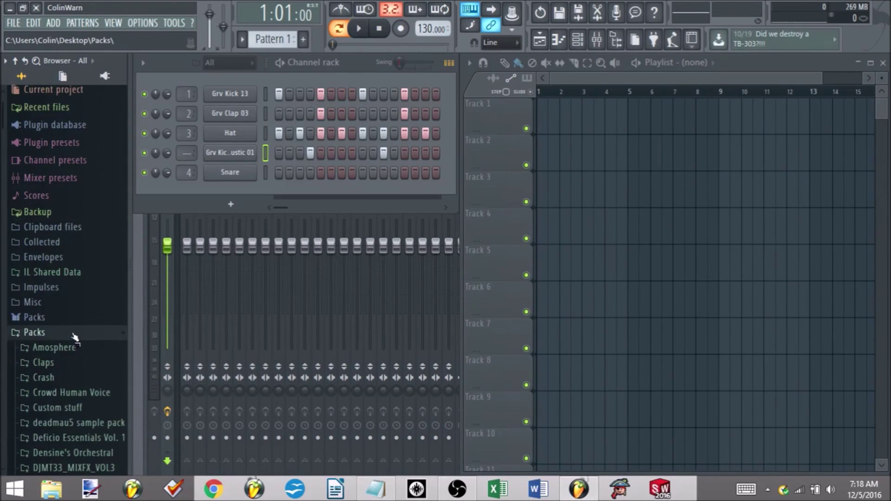
scroll(75, 334, "down", 9)
scroll(79, 221, "up", 4)
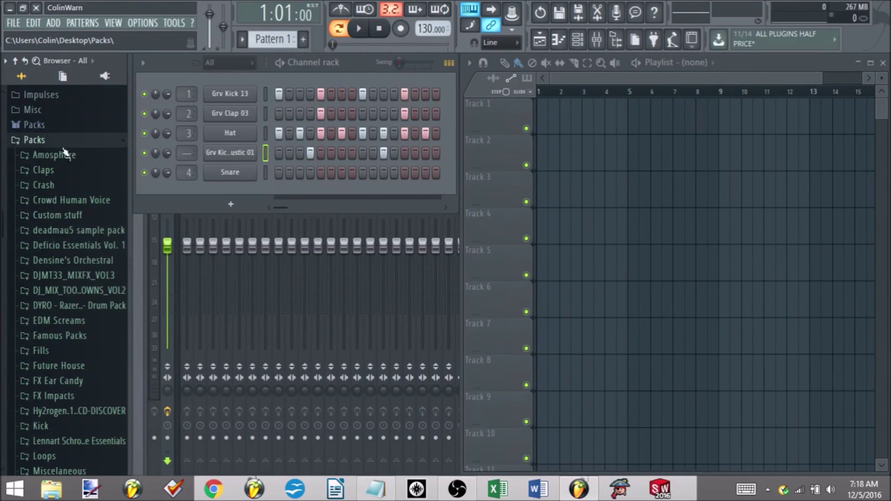
scroll(60, 231, "down", 4)
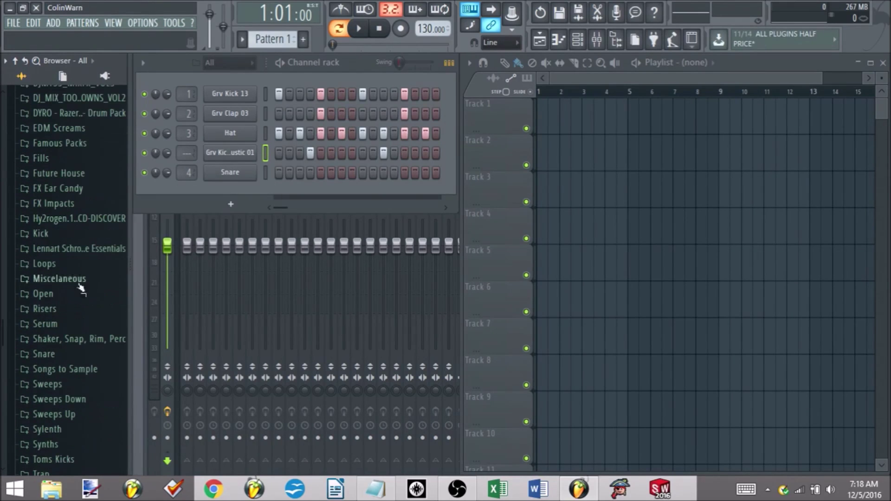
left_click(85, 251)
left_click(85, 250)
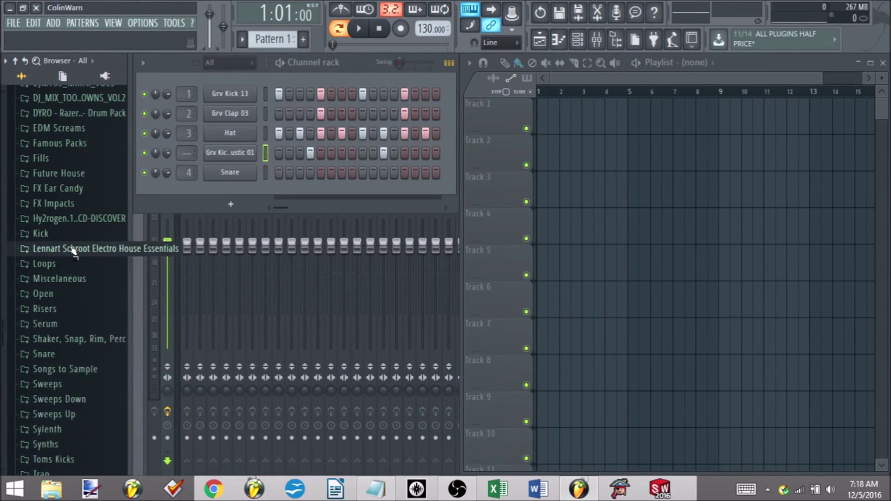
scroll(72, 290, "up", 8)
left_click(52, 332)
left_click(53, 318)
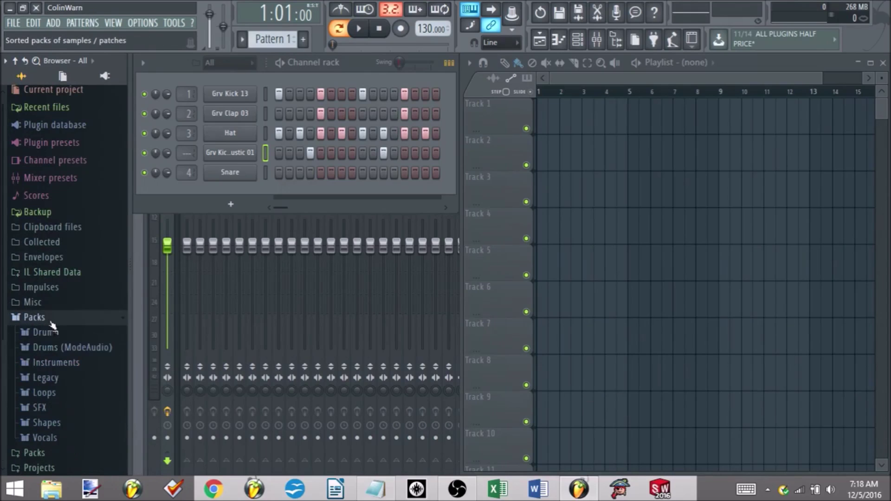